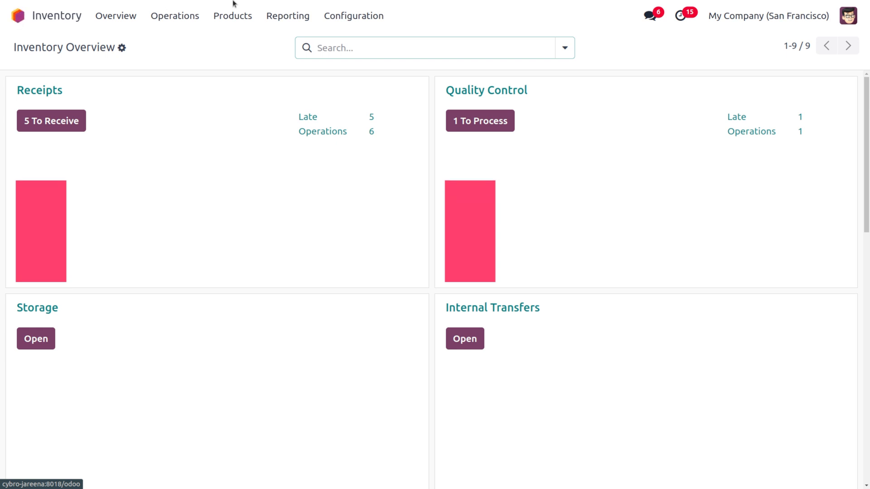
Open the YourCompany warehouse record to check its incoming and outgoing shipment settings.
left_click(377, 20)
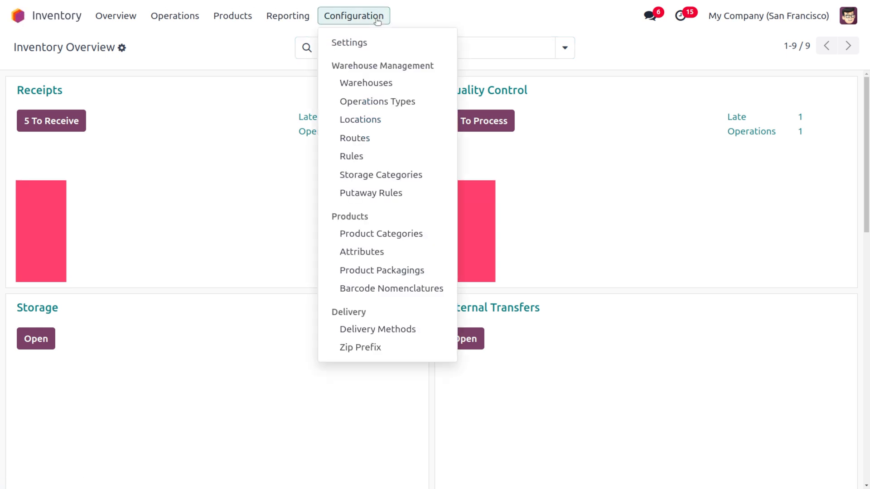
left_click(387, 88)
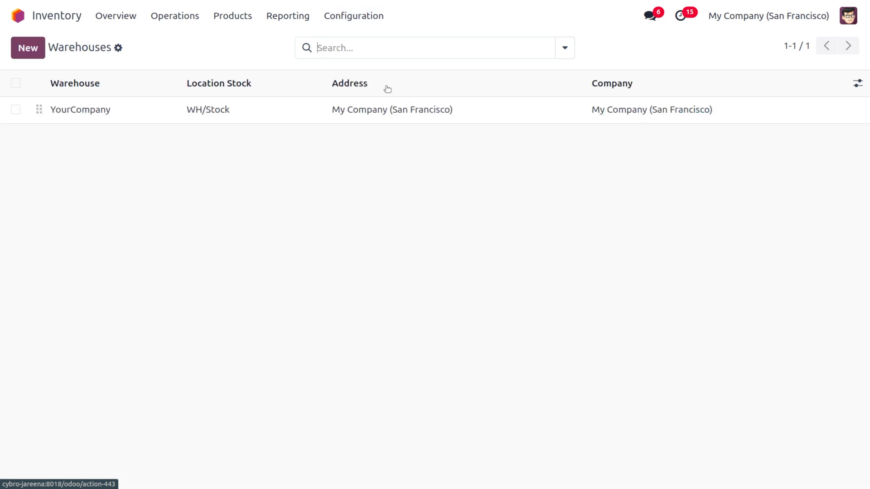
left_click(219, 116)
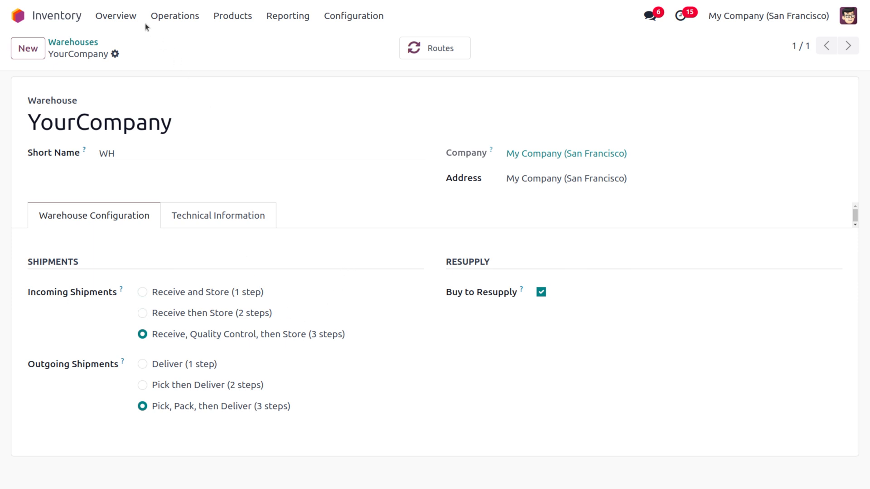
Switch to the Purchase app and start a new request for quotation with The Jackson Group as vendor.
left_click(21, 15)
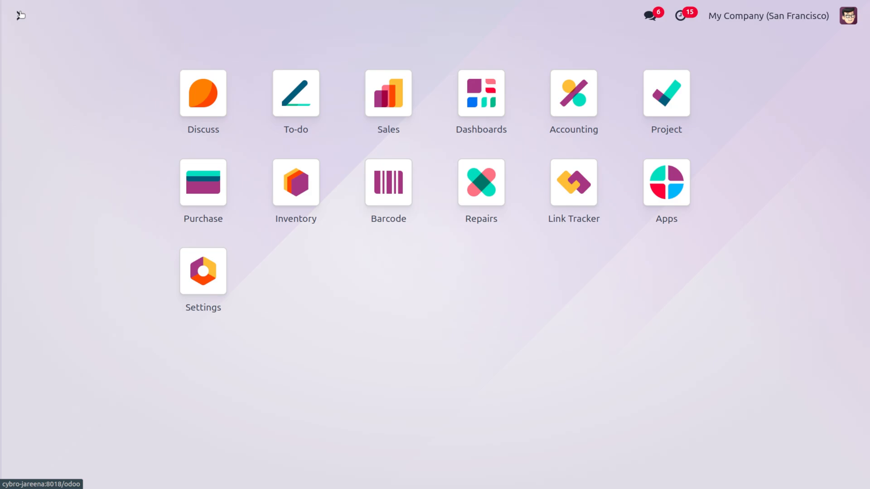
type("pu")
key("Return")
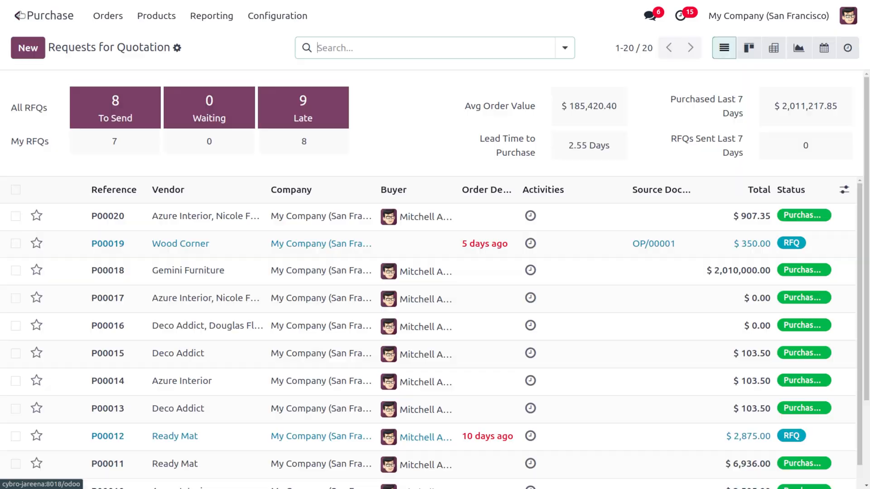
left_click(37, 51)
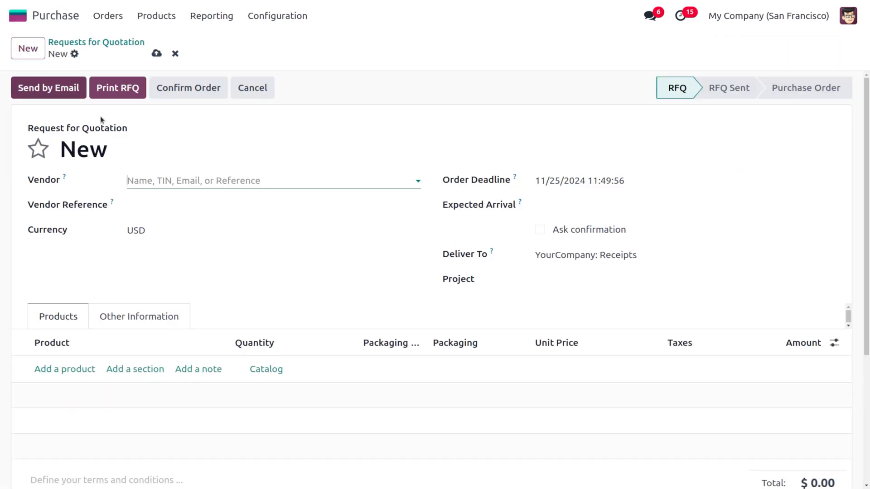
left_click(166, 180)
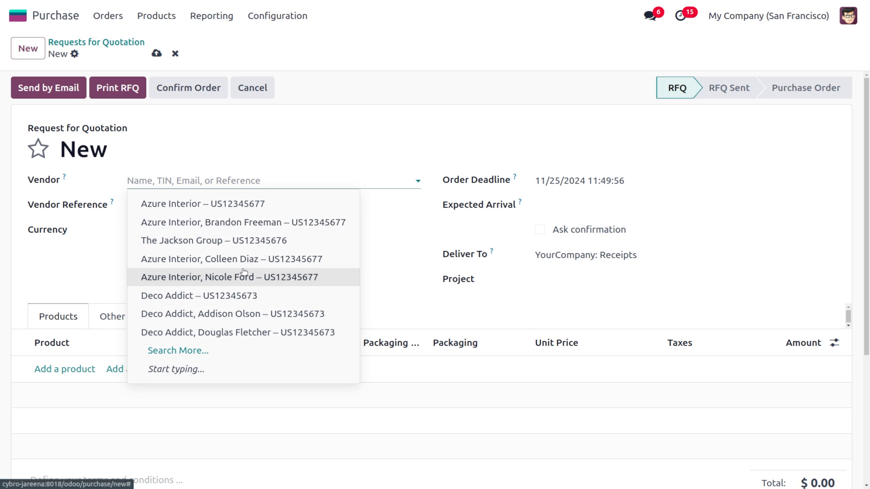
key("Escape")
Add the product [FURN_6741] Large Meeting Table to the request for quotation from the full product list.
left_click(82, 369)
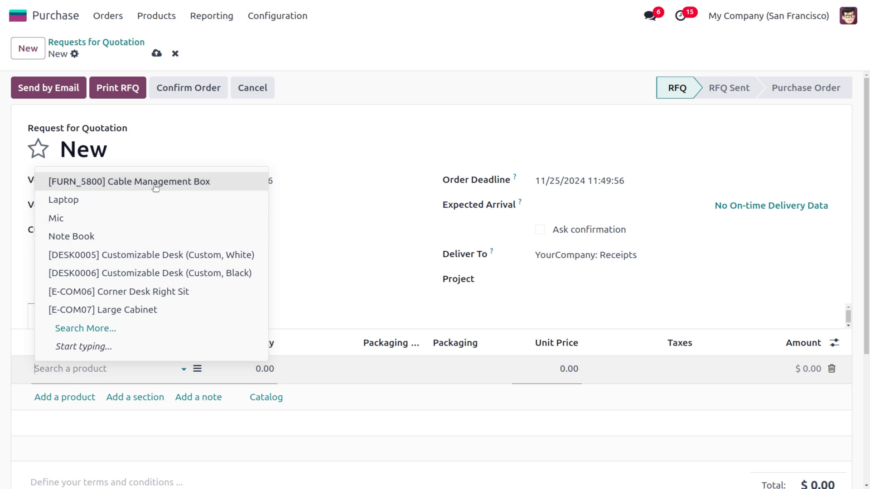
left_click(141, 335)
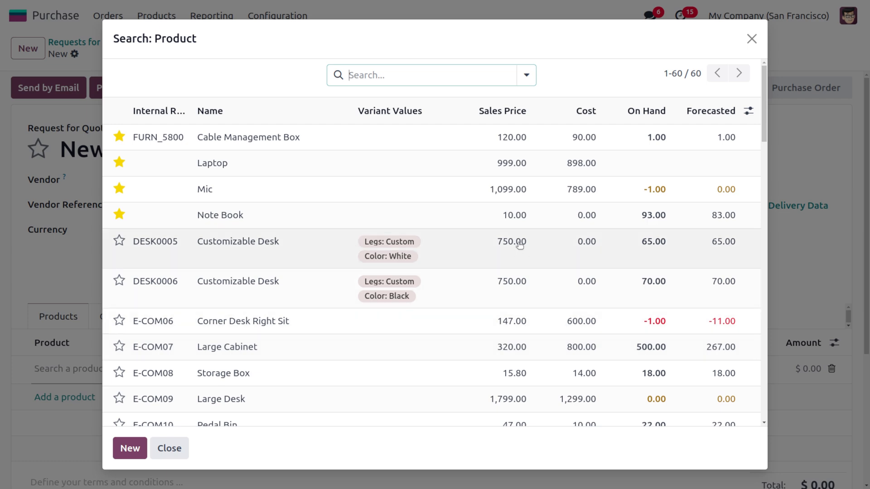
scroll(516, 247, "down", 10)
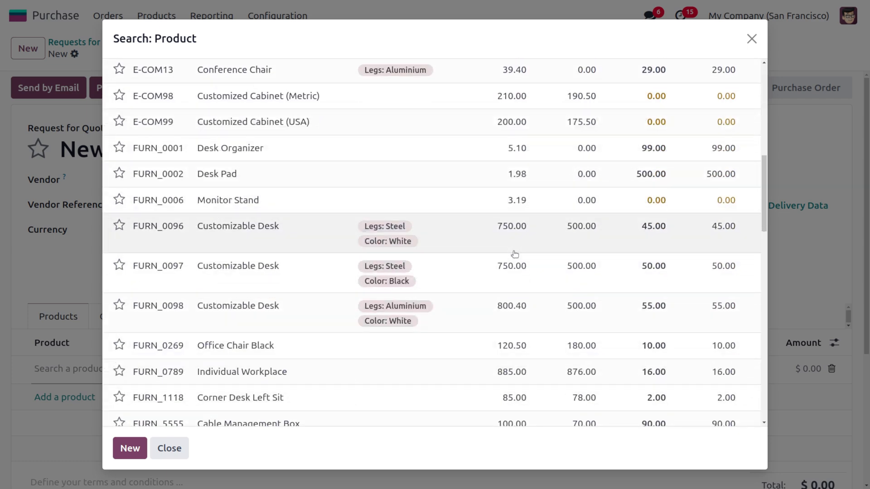
scroll(515, 254, "down", 5)
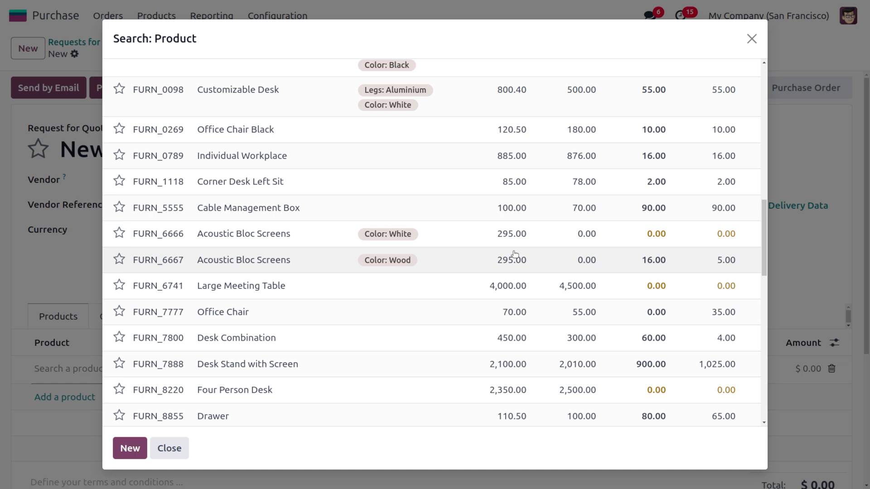
left_click(517, 295)
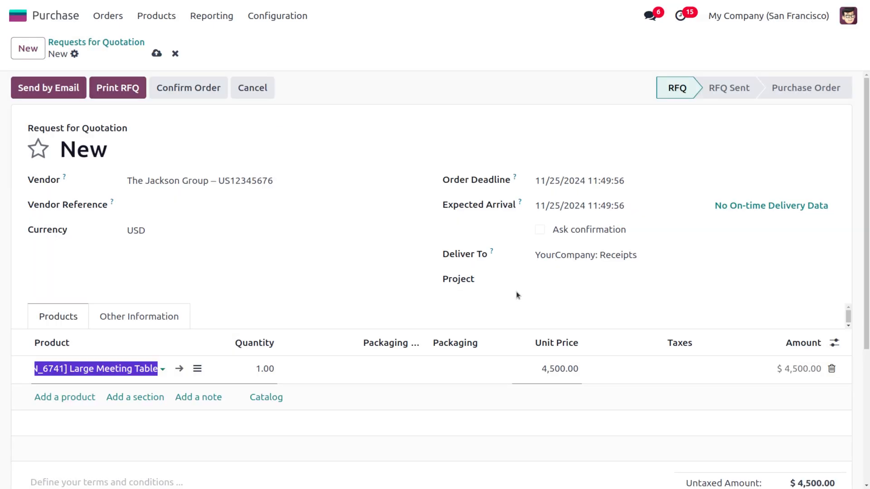
Set the Large Meeting Table quantity to 10 and save the request for quotation.
left_click(262, 367)
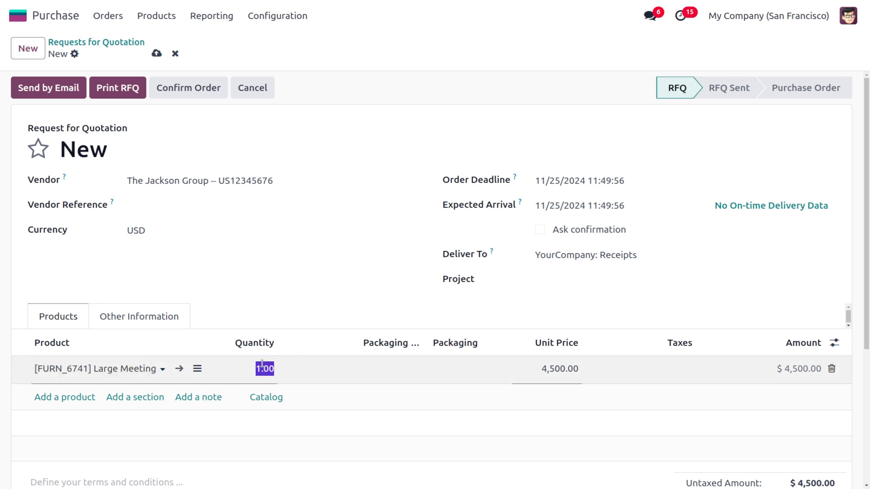
type("10")
left_click(281, 267)
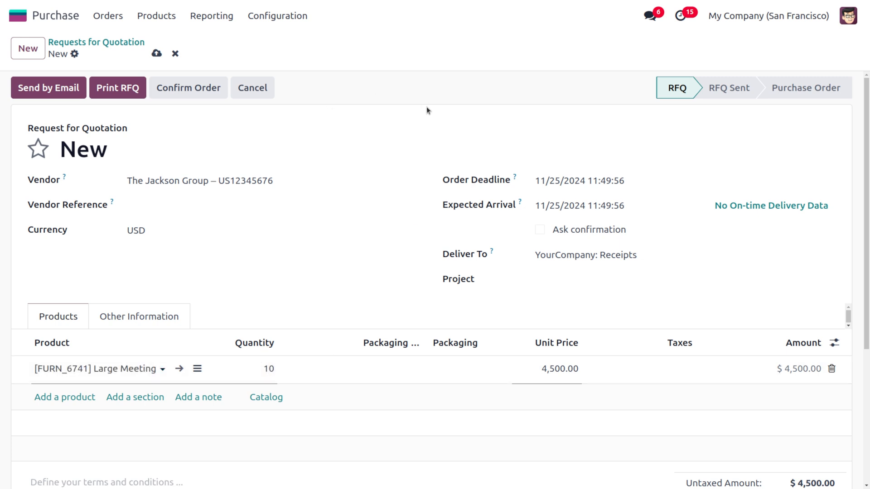
left_click(157, 54)
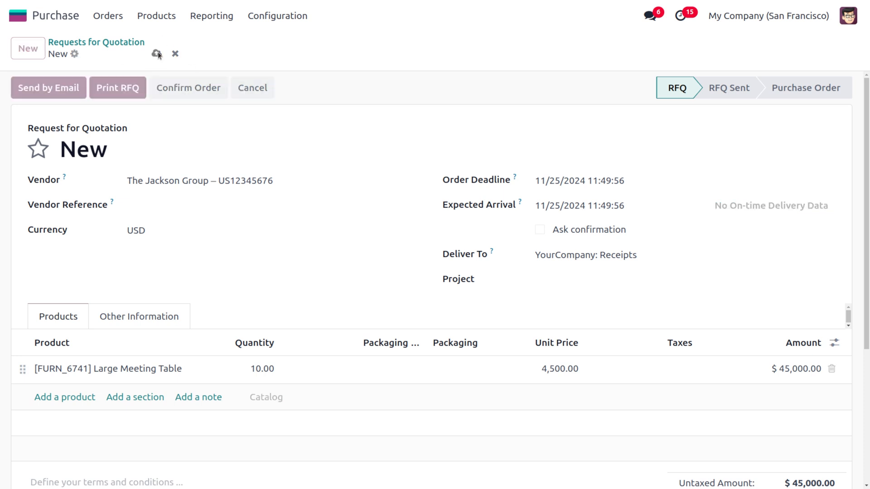
Confirm the order for the Large Meeting Tables and open its receipt.
left_click(199, 94)
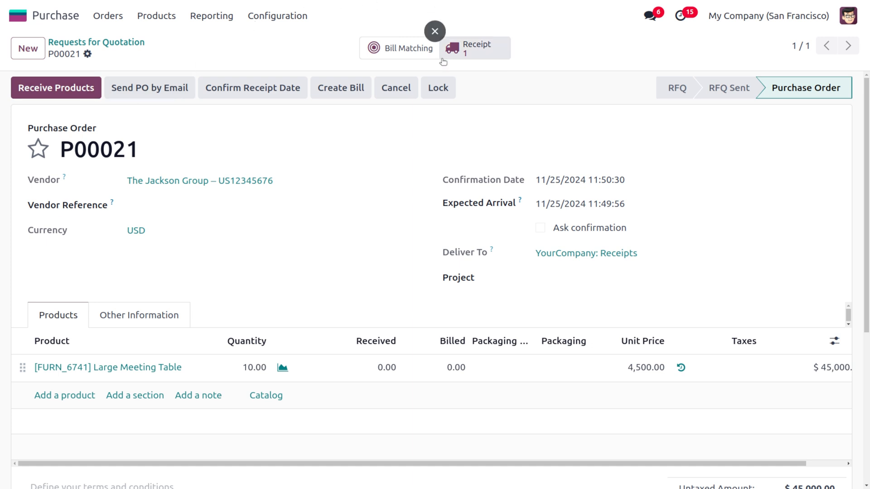
left_click(486, 45)
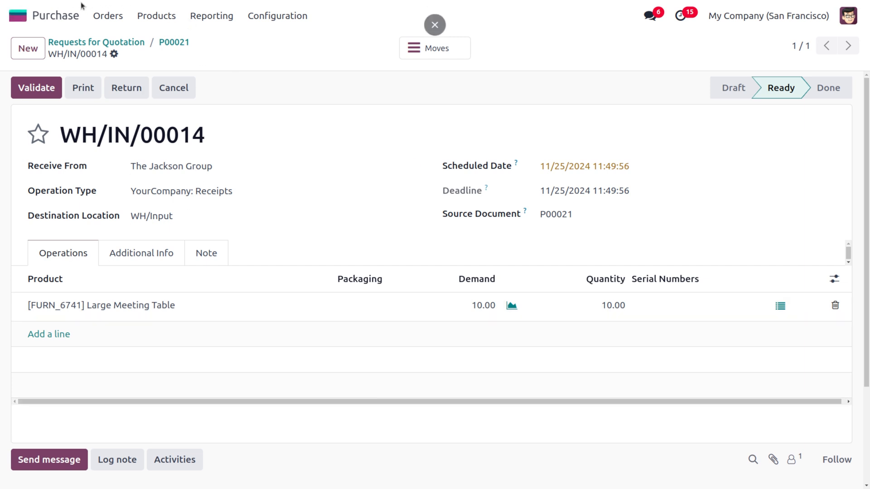
Switch to the Inventory app, open today's receipt from The Jackson Group, and validate it.
left_click(20, 17)
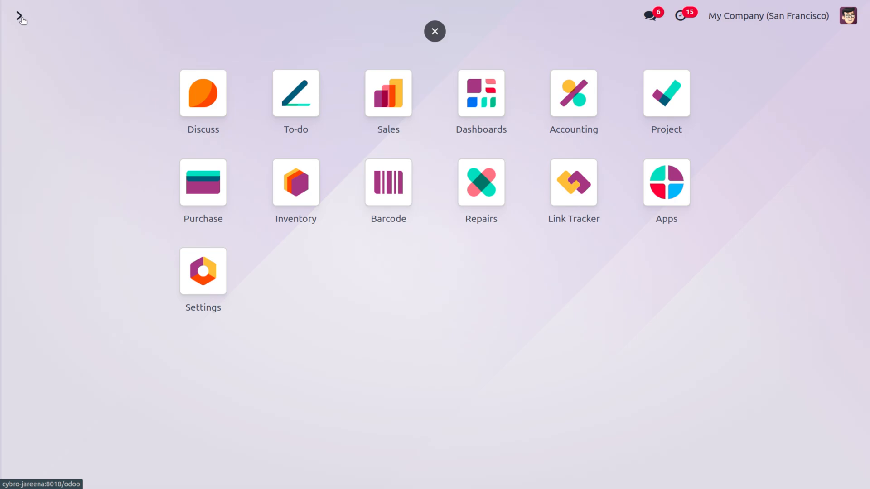
type("in")
key("Return")
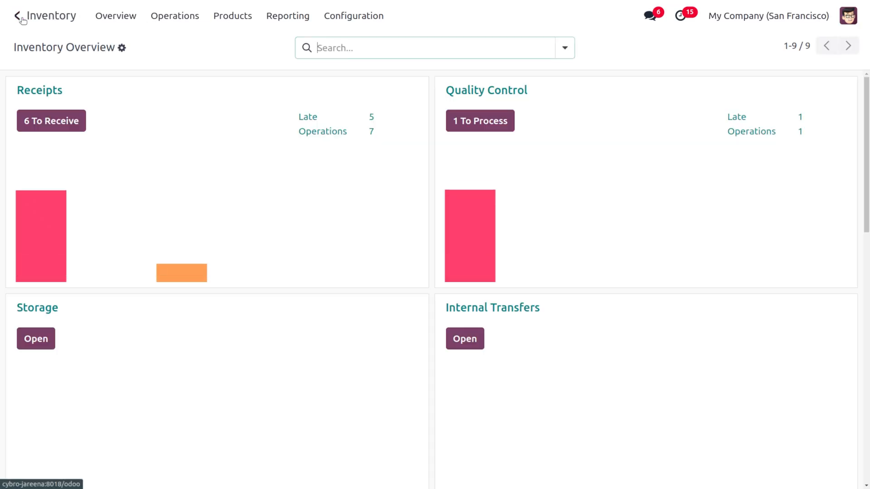
scroll(346, 382, "down", 4)
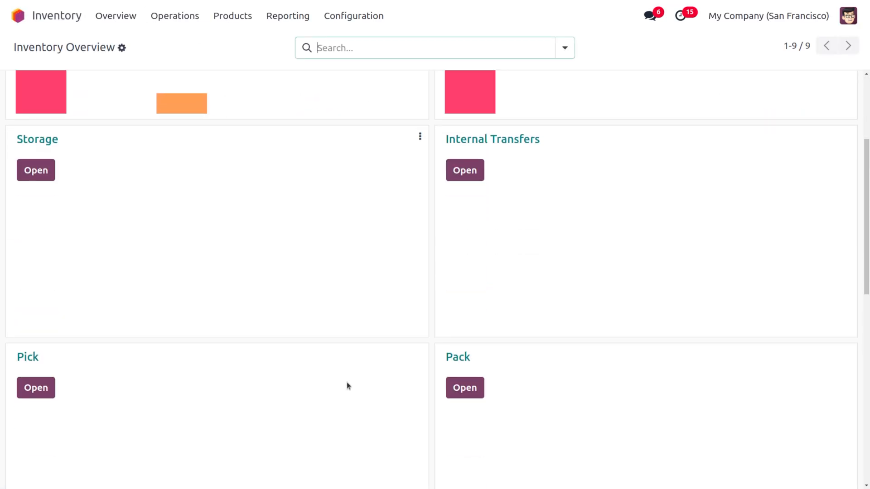
scroll(347, 386, "up", 4)
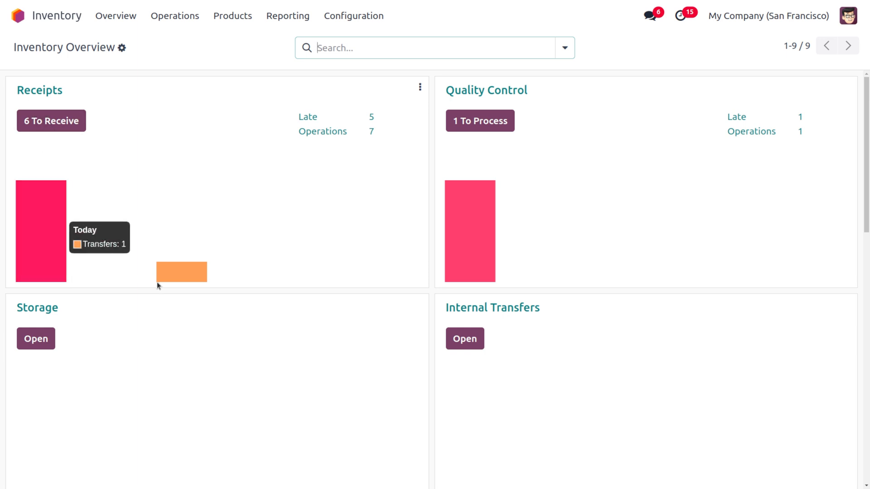
mouse_move(177, 279)
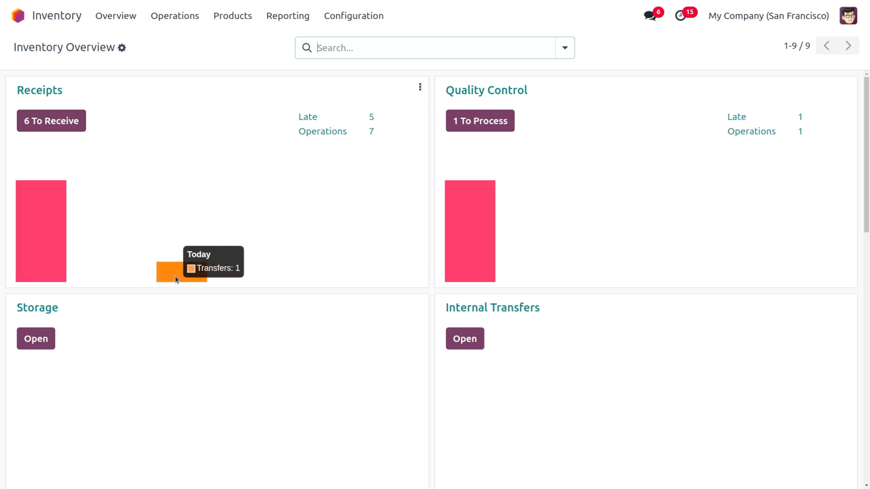
left_click(175, 277)
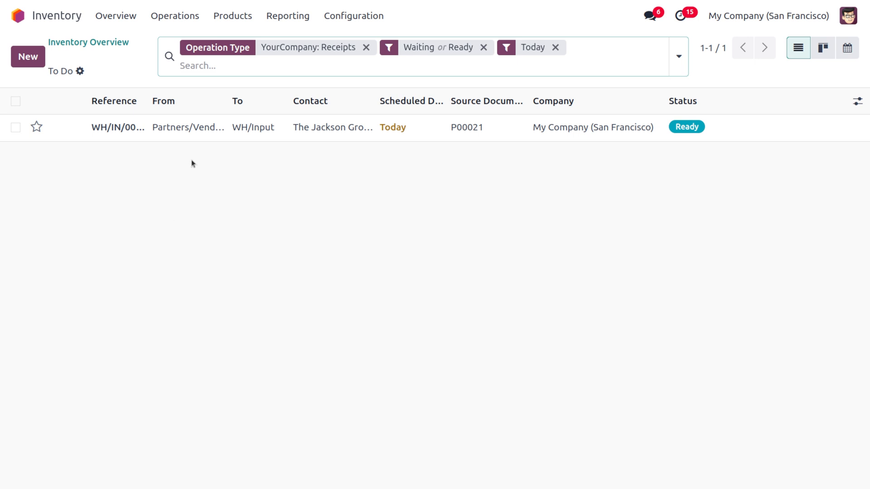
left_click(200, 137)
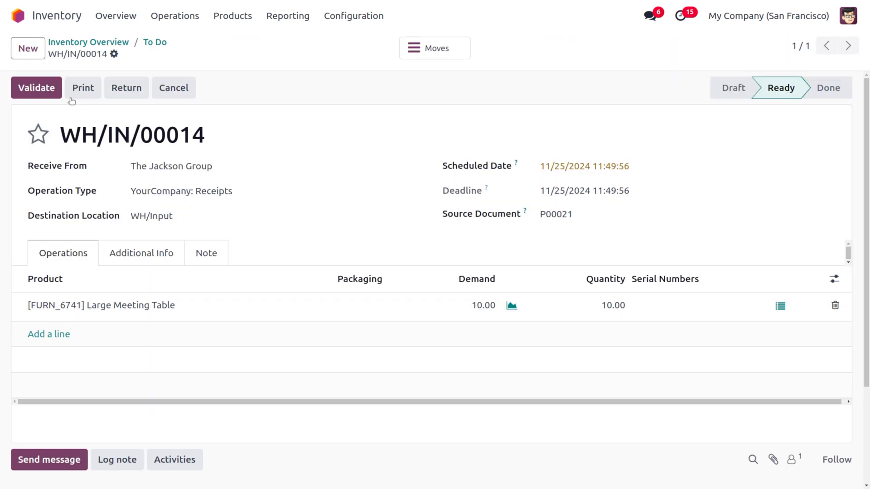
left_click(42, 89)
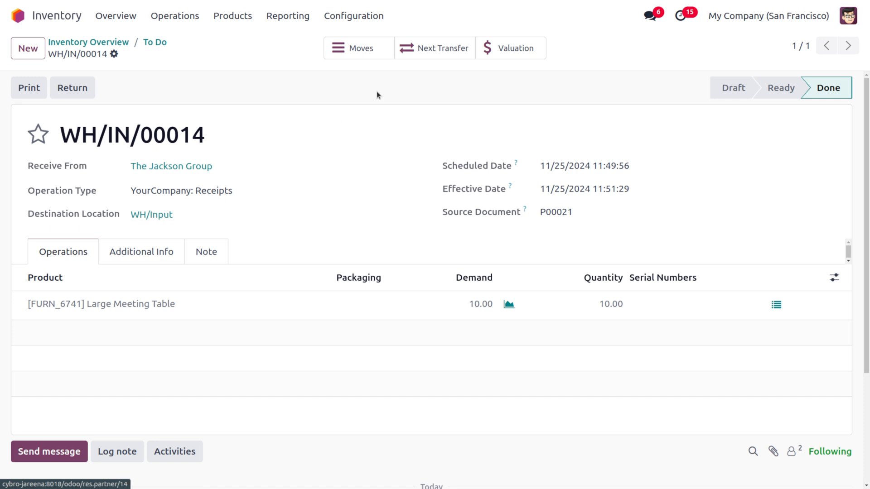
View the receipt's next transfer to Quality Control and return to the Inventory Overview.
left_click(434, 48)
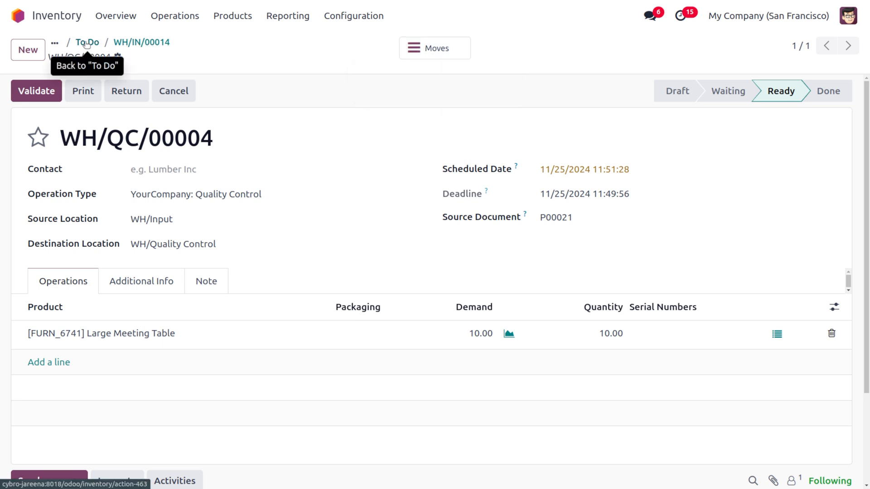
left_click(54, 43)
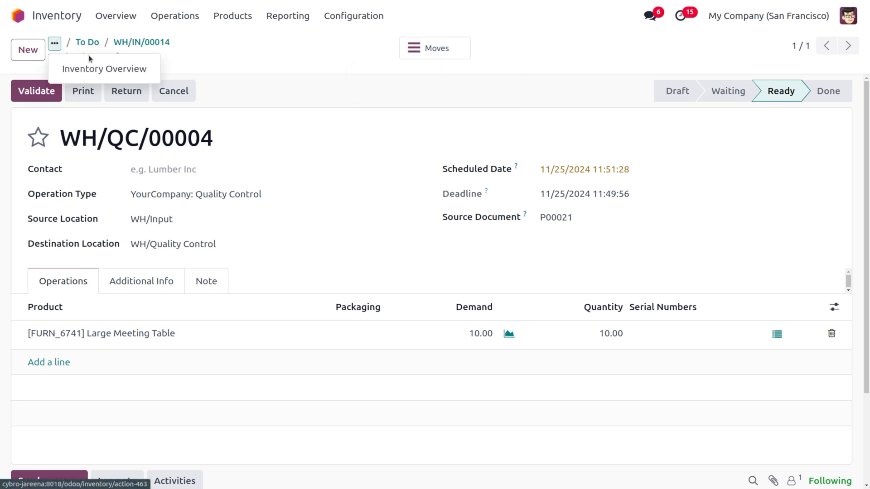
left_click(97, 68)
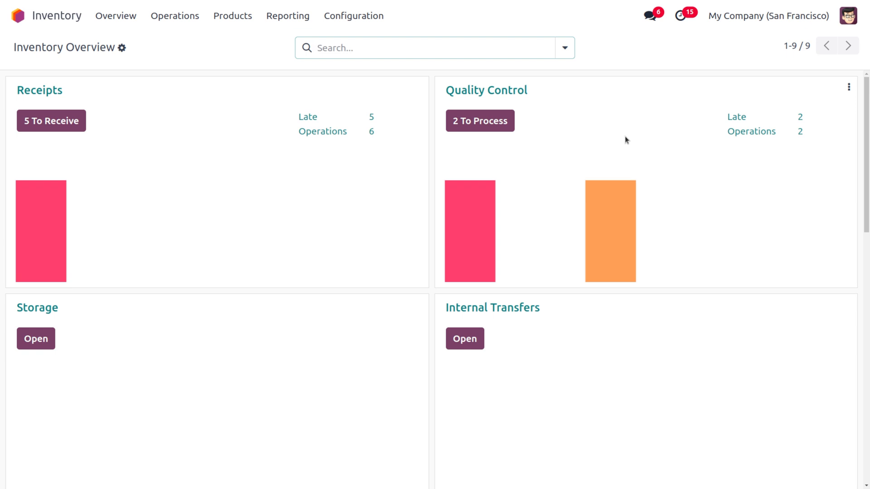
Open today's Quality Control transfer for the Large Meeting Tables and validate it.
mouse_move(622, 214)
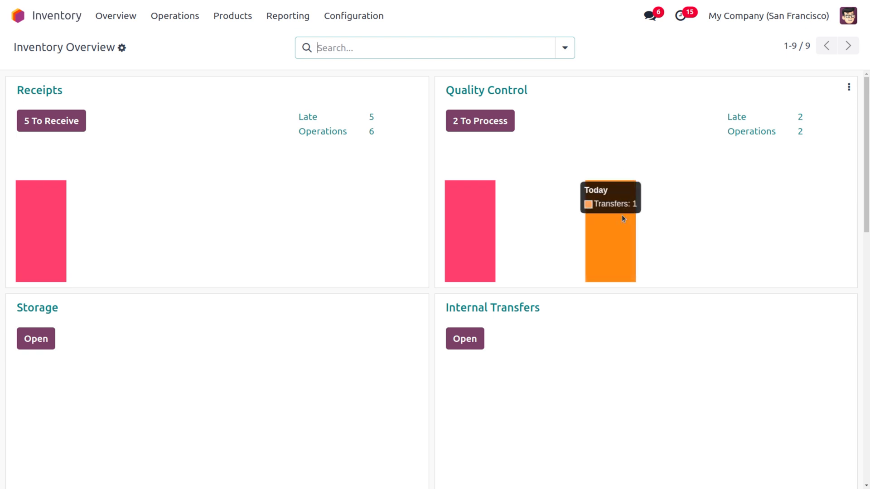
left_click(609, 256)
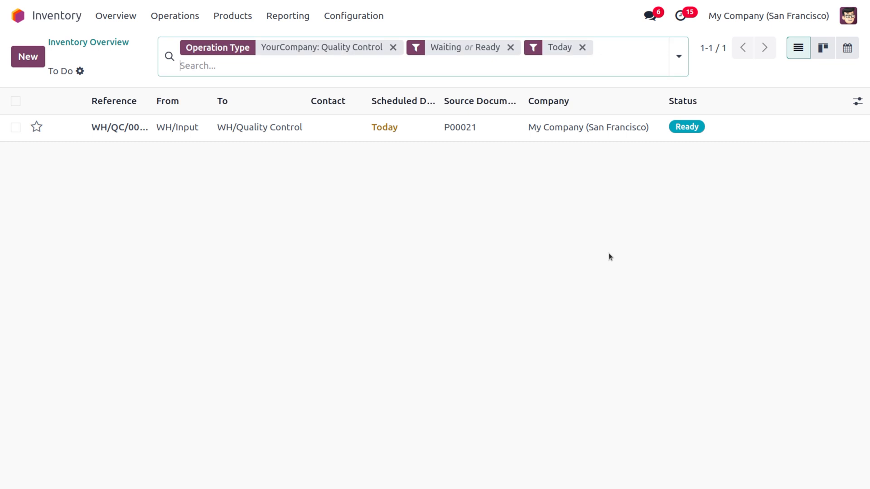
left_click(378, 136)
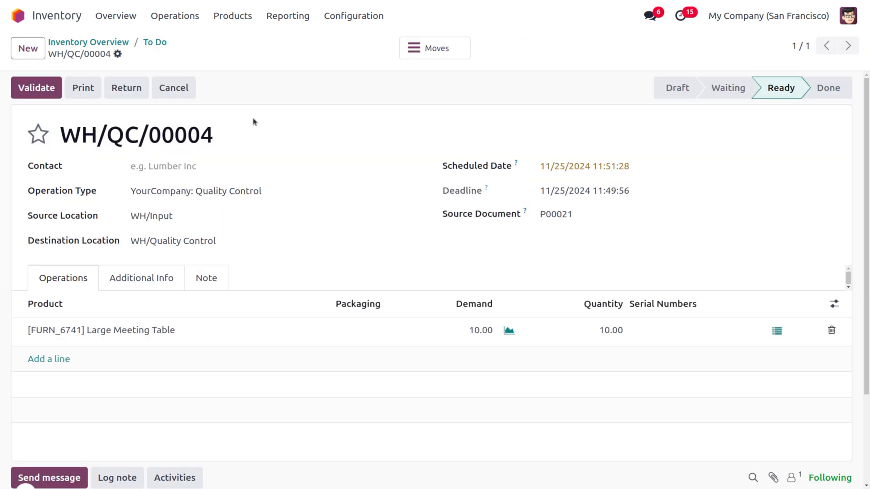
left_click(35, 91)
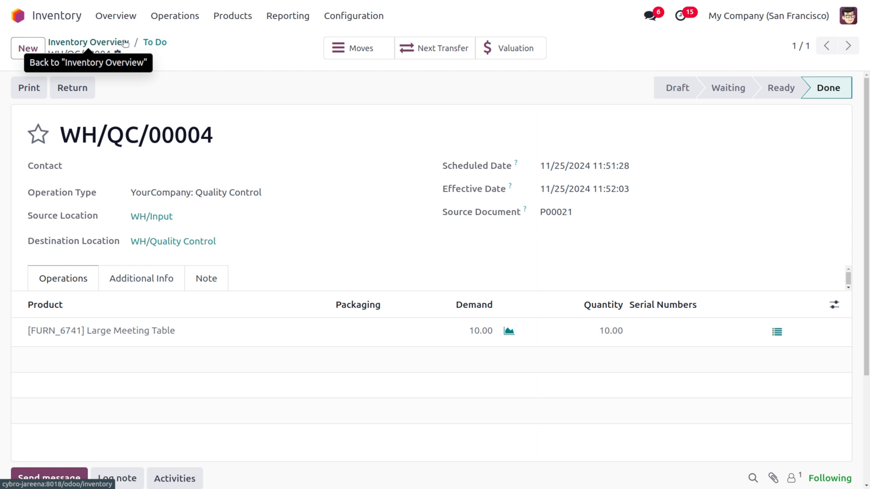
View the next transfer to storage with its detailed operations and return to the Inventory Overview.
left_click(417, 51)
left_click(416, 49)
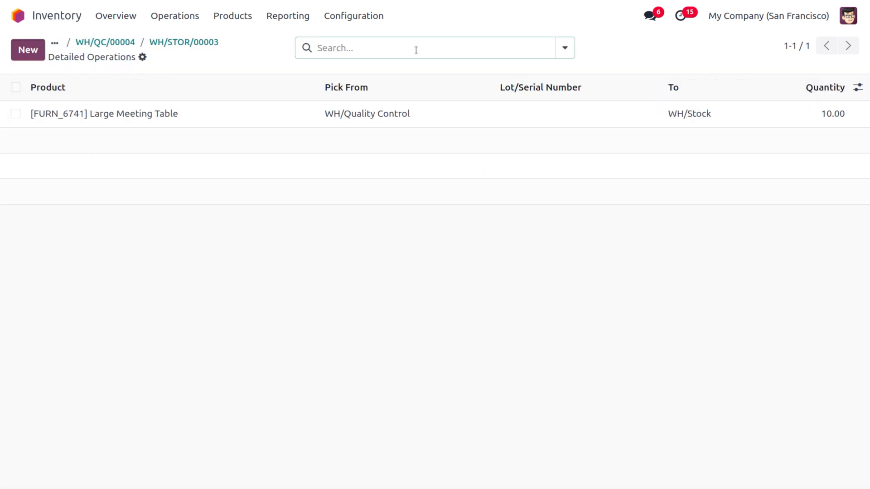
left_click(180, 42)
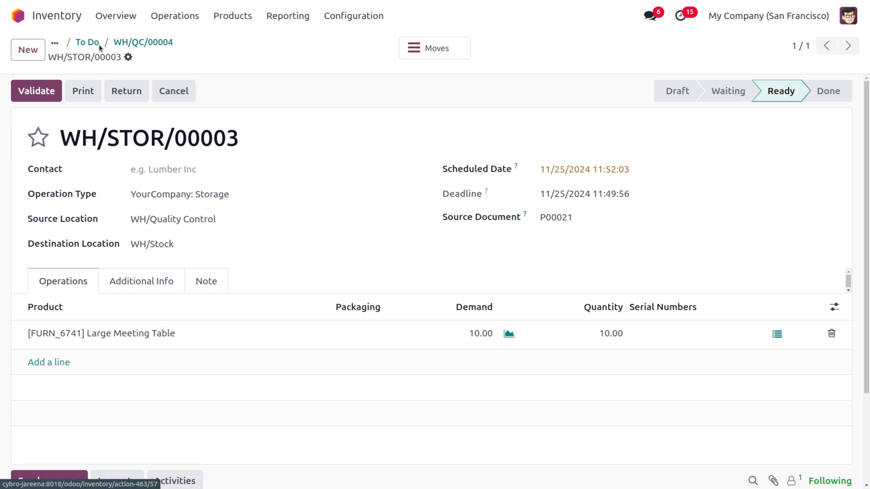
left_click(55, 44)
left_click(88, 68)
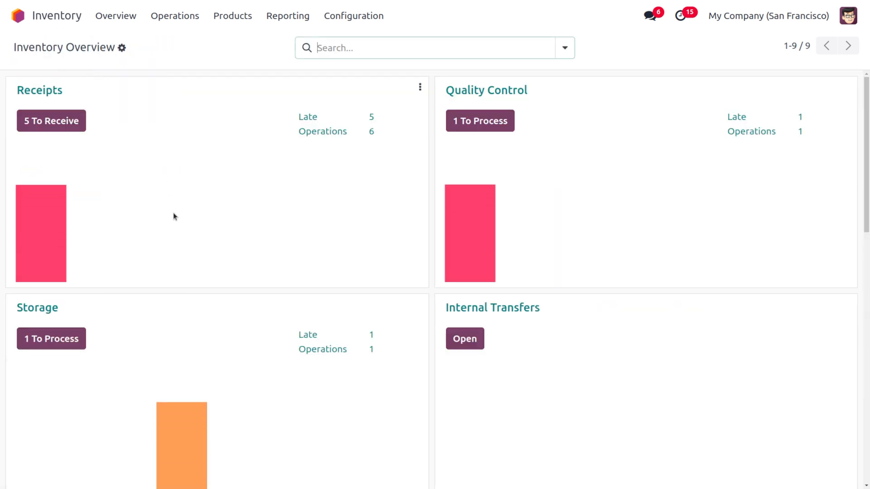
Open today's Storage transfer for the Large Meeting Tables from the Inventory Overview and validate it.
scroll(200, 371, "down", 1)
scroll(200, 371, "up", 1)
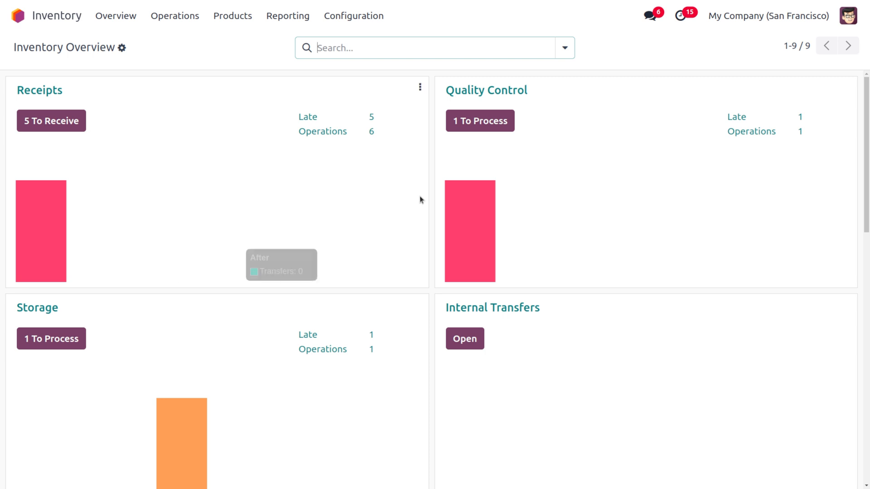
scroll(205, 392, "down", 2)
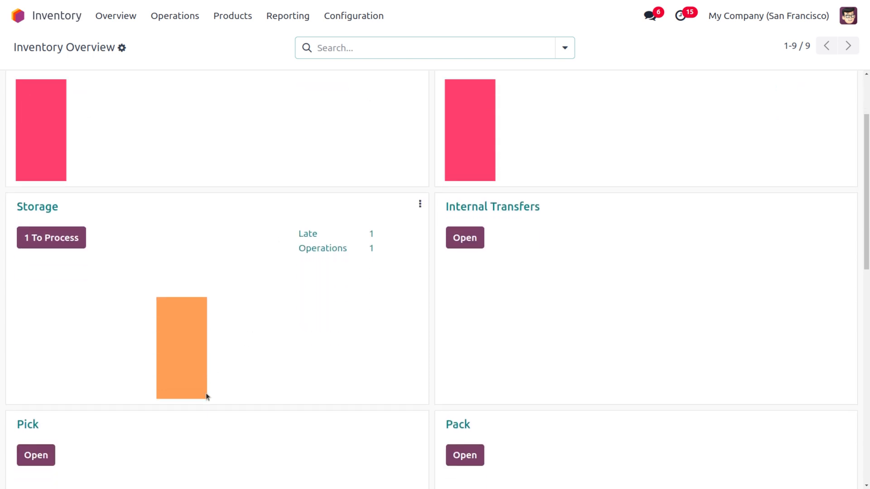
mouse_move(165, 351)
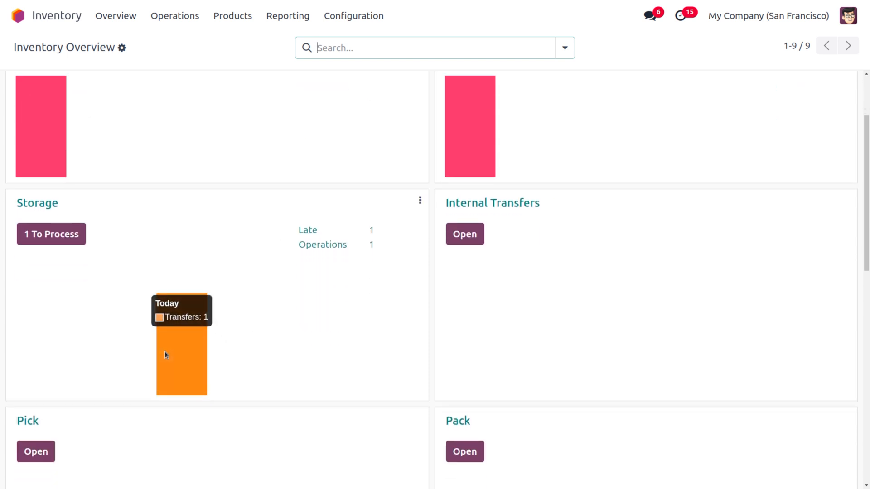
left_click(165, 354)
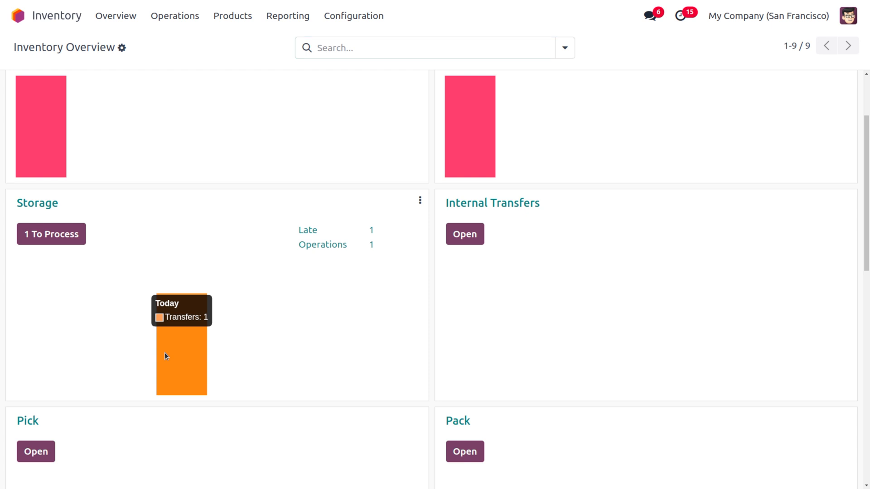
left_click(254, 135)
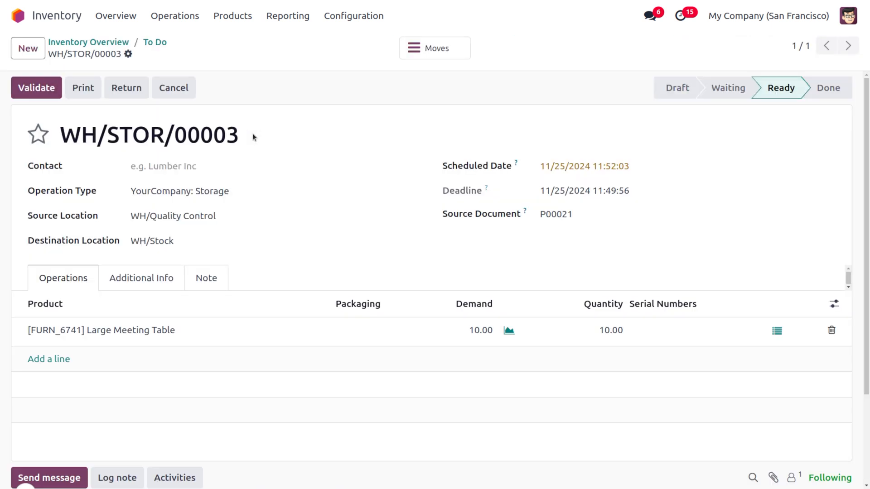
left_click(41, 87)
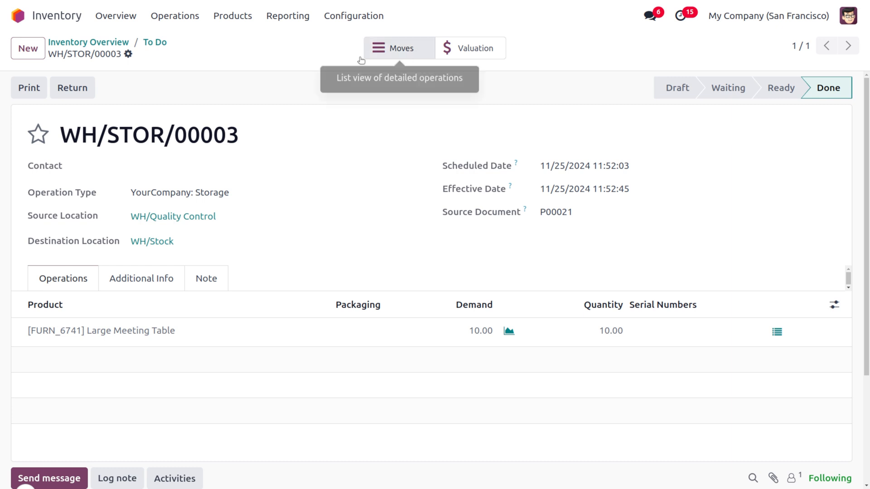
Review the storage transfer's detailed operations and its stock valuation, returning to the transfer after each.
left_click(427, 47)
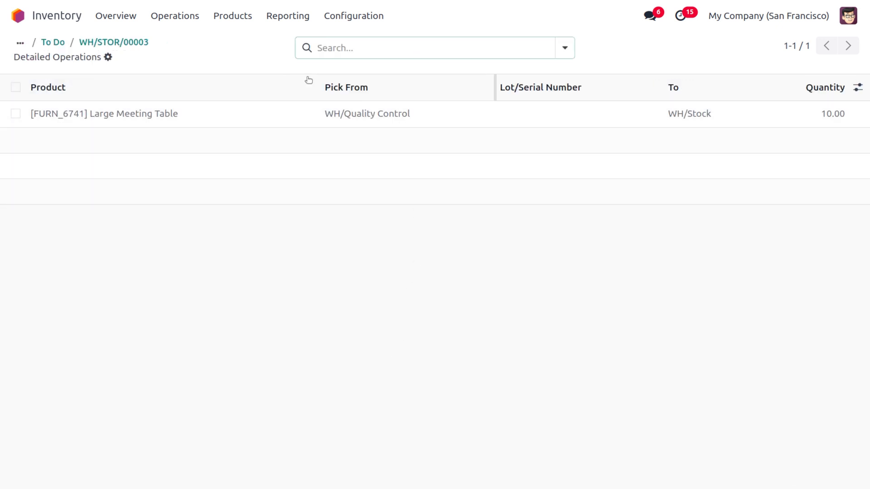
left_click(93, 43)
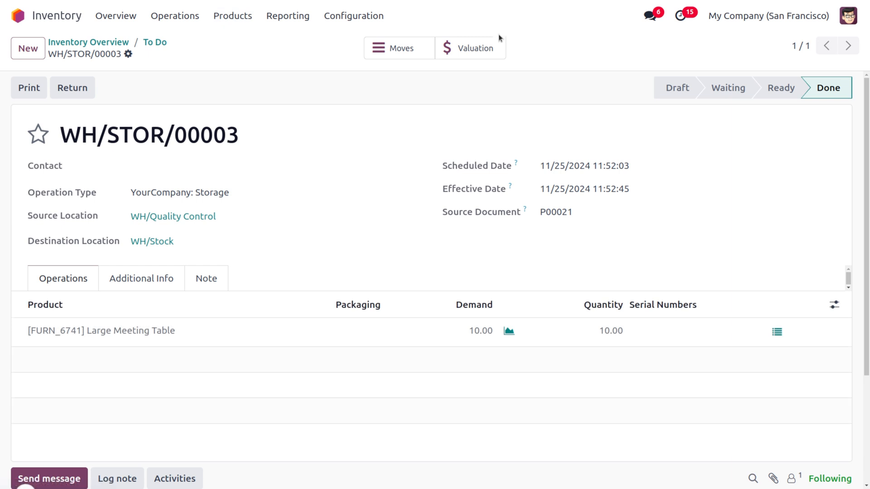
left_click(495, 45)
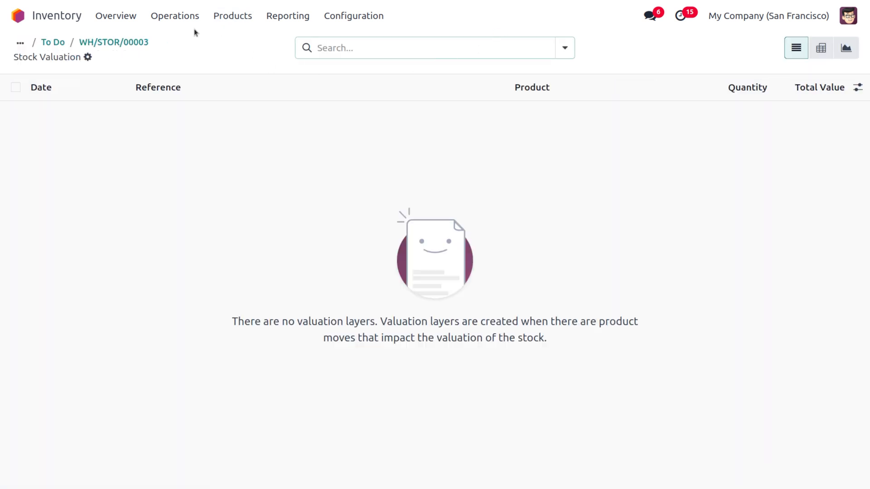
left_click(127, 42)
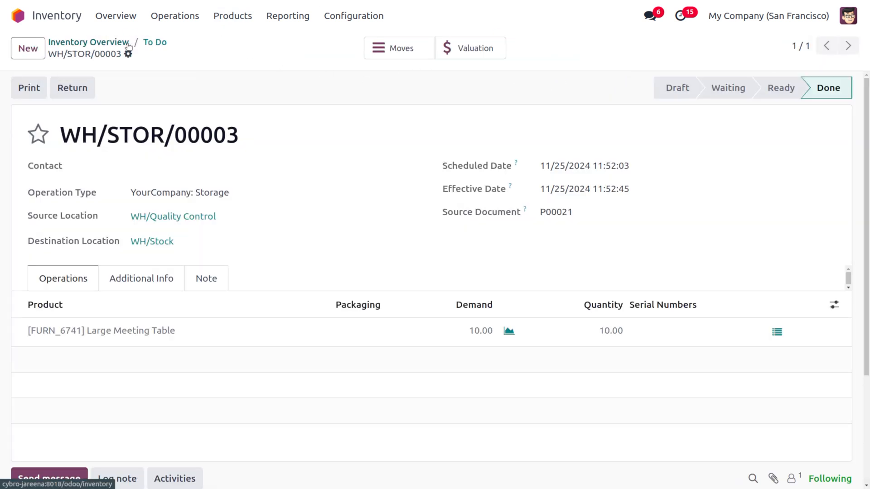
Open the Large Meeting Table's product record from its stock move to check the on-hand stock, and return to the storage transfer.
left_click(116, 337)
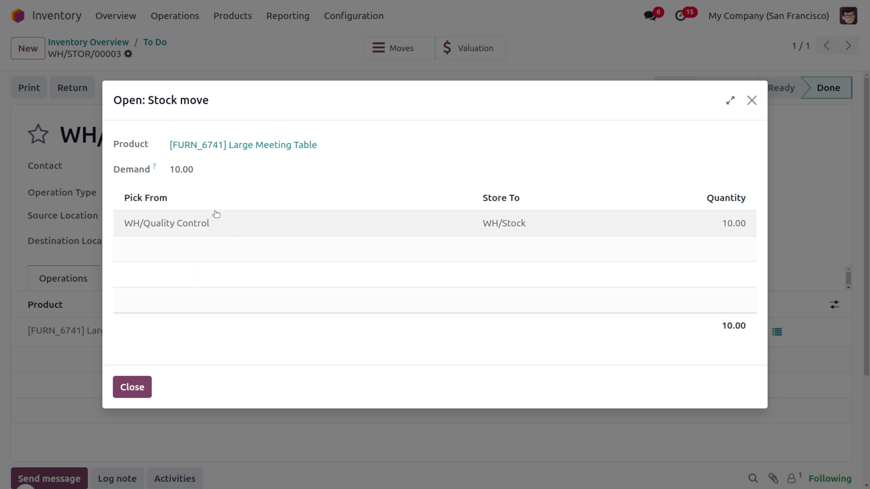
left_click(240, 144)
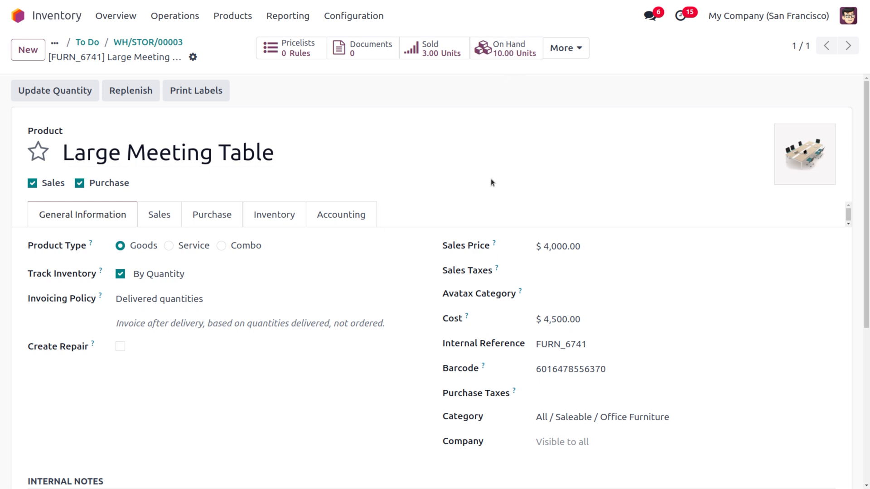
left_click(151, 43)
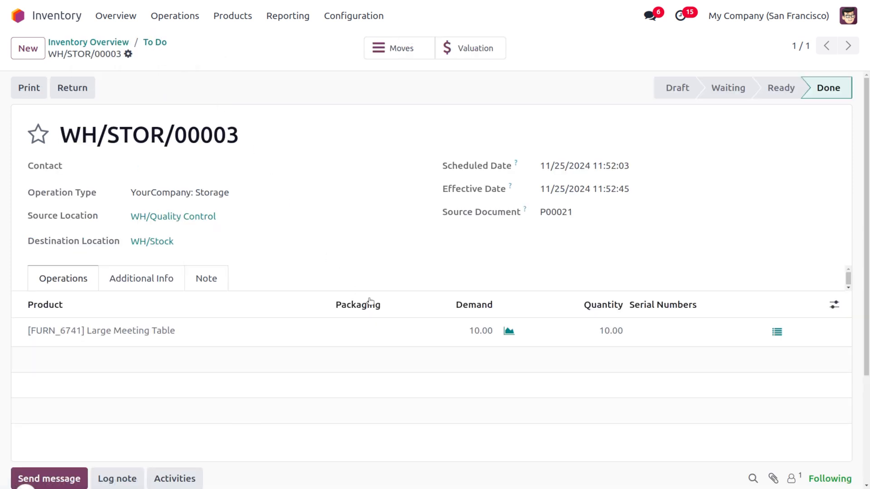